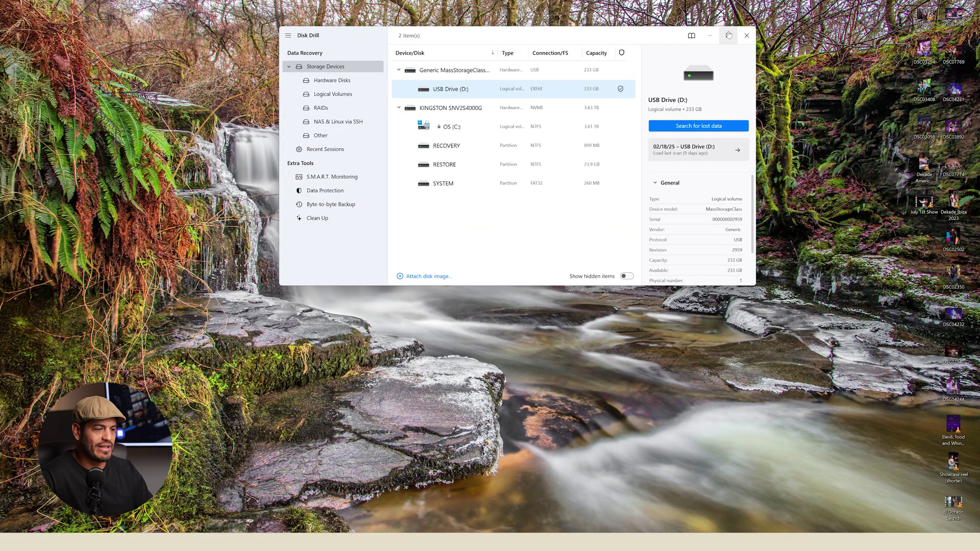
Maximize Disk Drill and run 'Search for lost data' on USB Drive (D:)
left_click(729, 35)
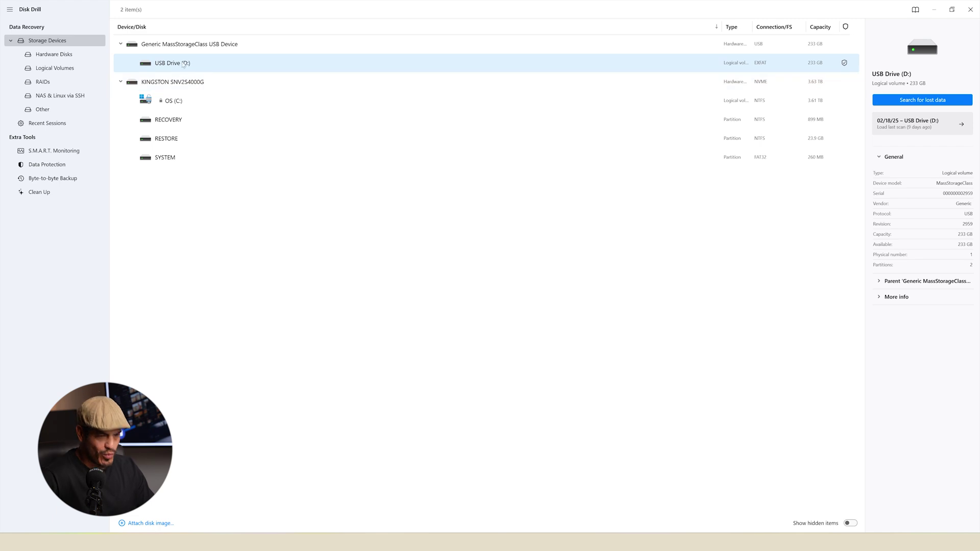
left_click(917, 100)
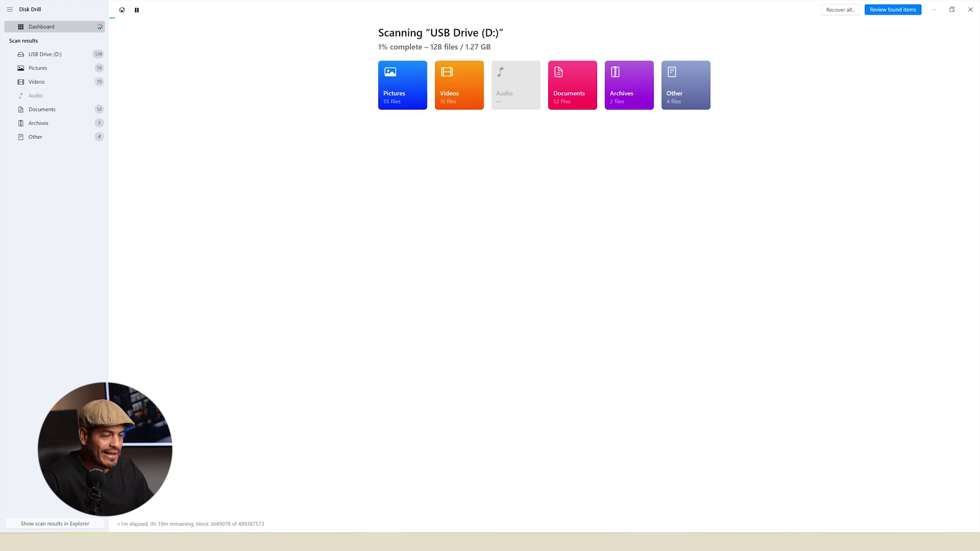
Filter the scan results to Videos and expand the mp4 folder to list its recovered files
left_click(451, 94)
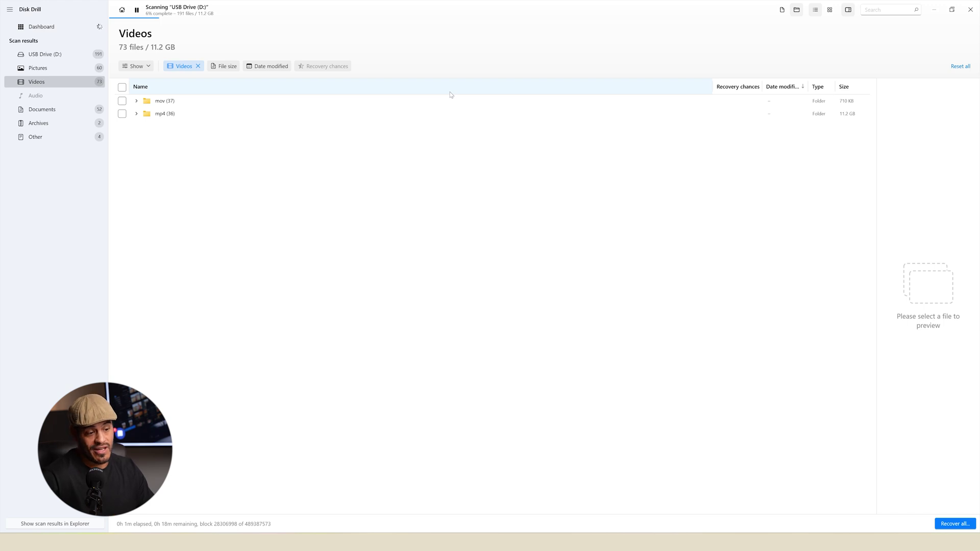
left_click(136, 114)
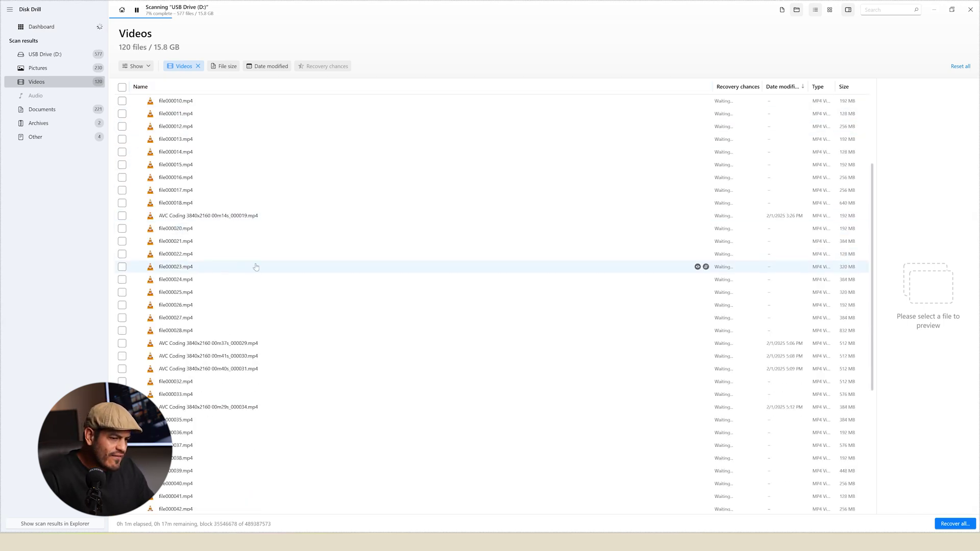
scroll(256, 266, "down", 6)
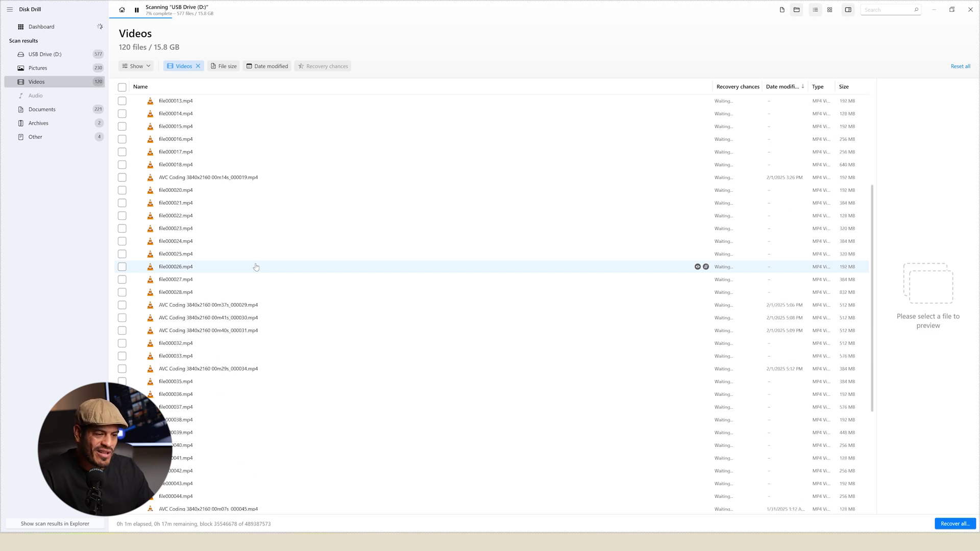
scroll(256, 266, "up", 6)
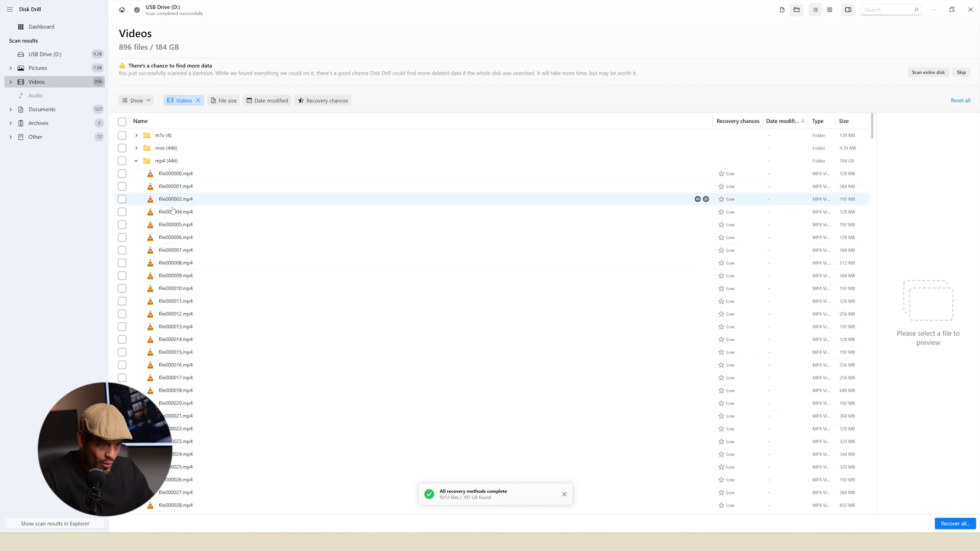
Preview file000006.mp4, file000013.mp4 and file000092.mp4 in the preview pane
left_click(175, 242)
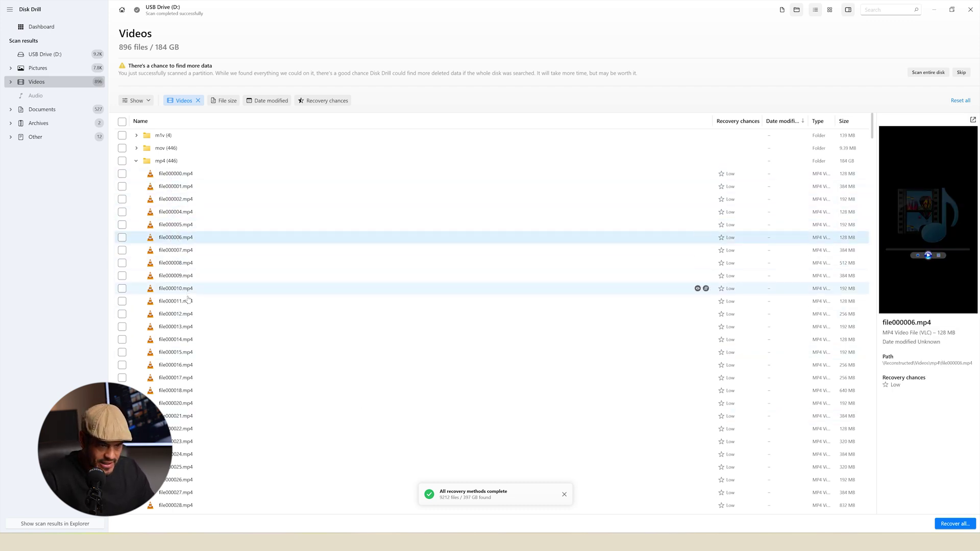
left_click(193, 329)
scroll(194, 335, "down", 3)
scroll(194, 334, "down", 10)
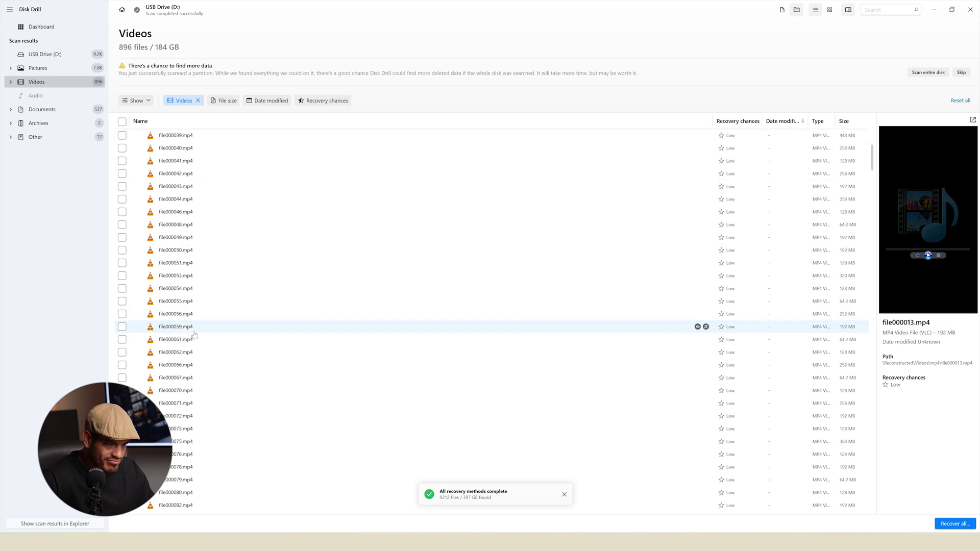
left_click(182, 358)
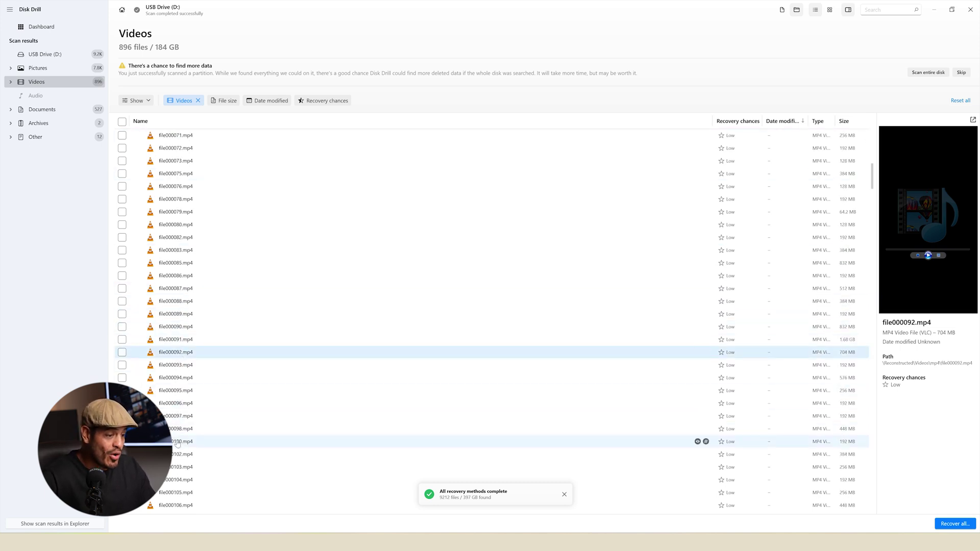
scroll(182, 440, "down", 4)
left_click_drag(871, 448, 871, 466)
scroll(260, 478, "down", 1)
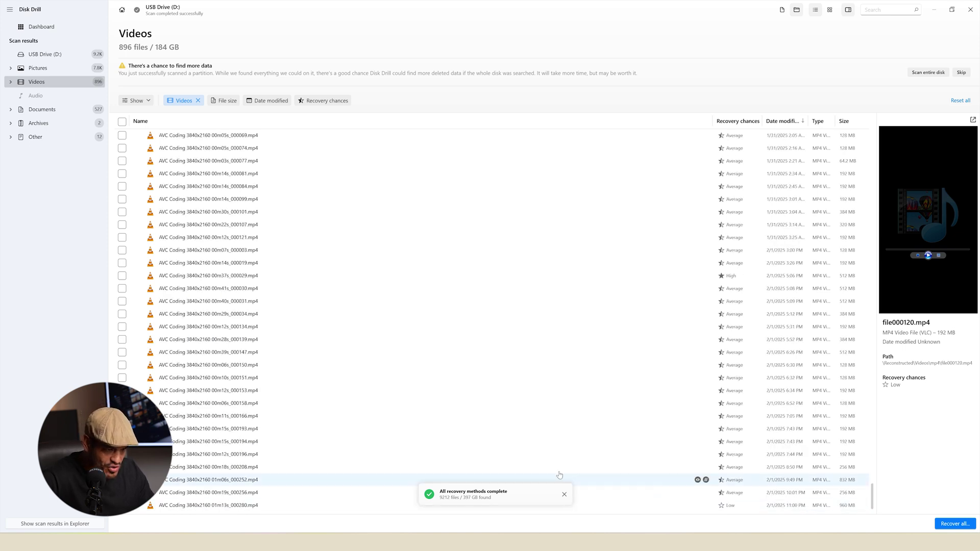
Preview the AVC Coding clips 000153, 000158, 000166, 000193, 000194, 000196, 000208 and 000256
left_click(258, 391)
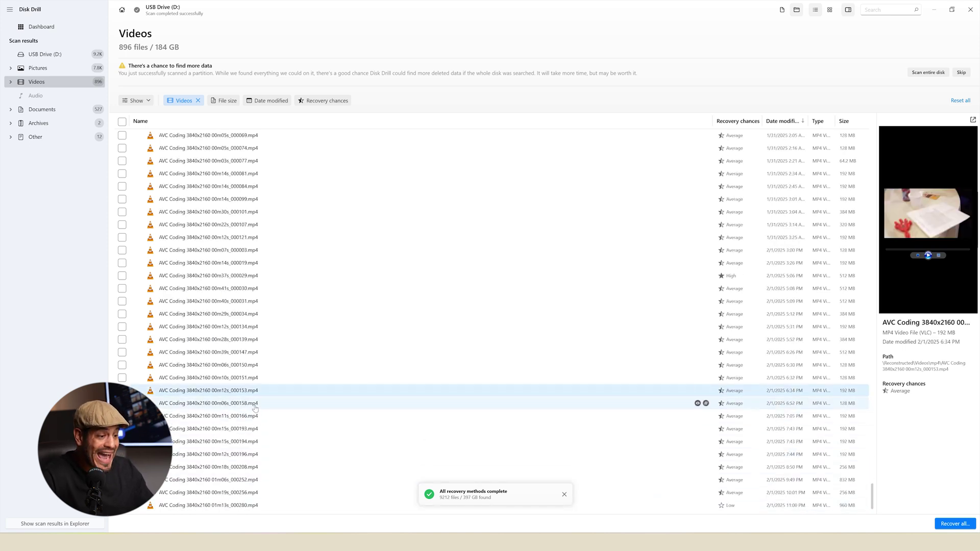
left_click(255, 407)
left_click(253, 419)
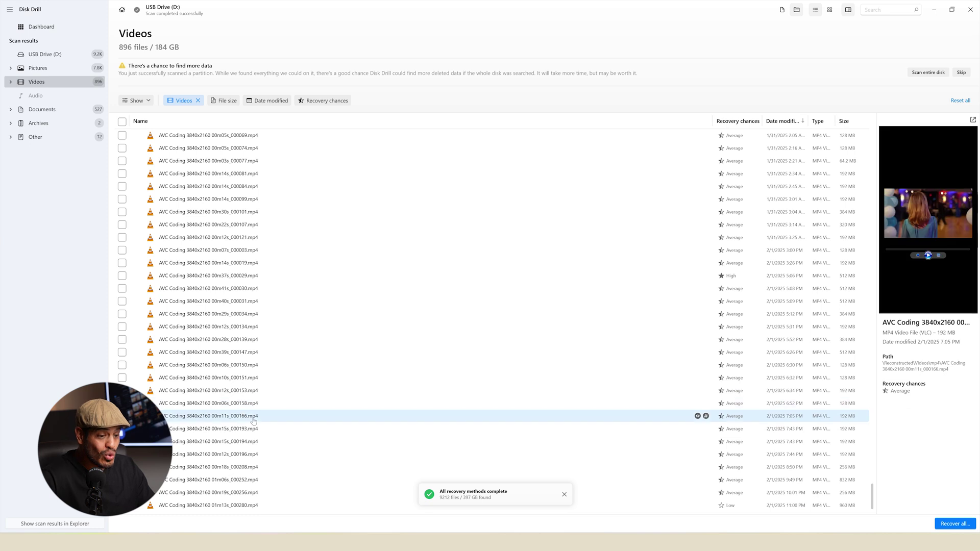
left_click(256, 429)
left_click(255, 442)
left_click(256, 453)
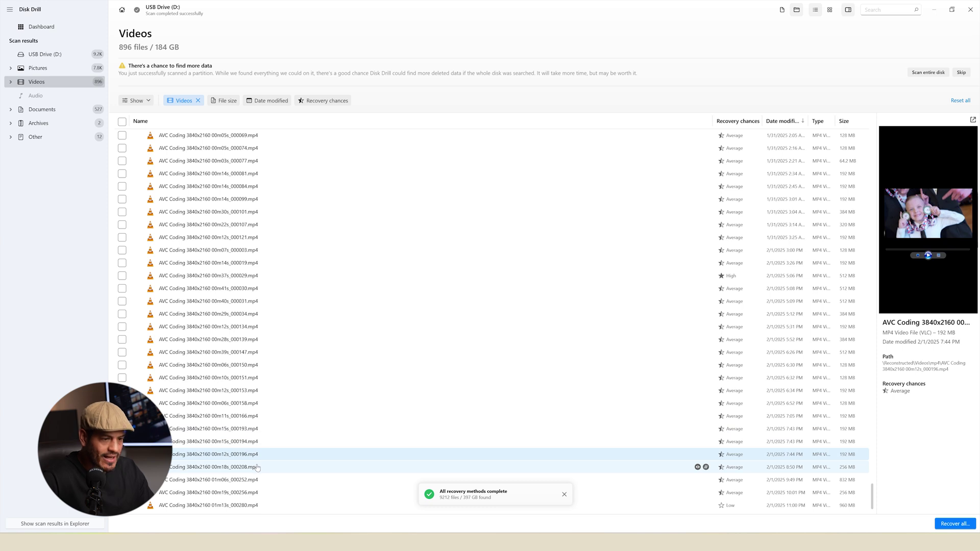
left_click(258, 467)
left_click(257, 492)
scroll(874, 501, "down", 1)
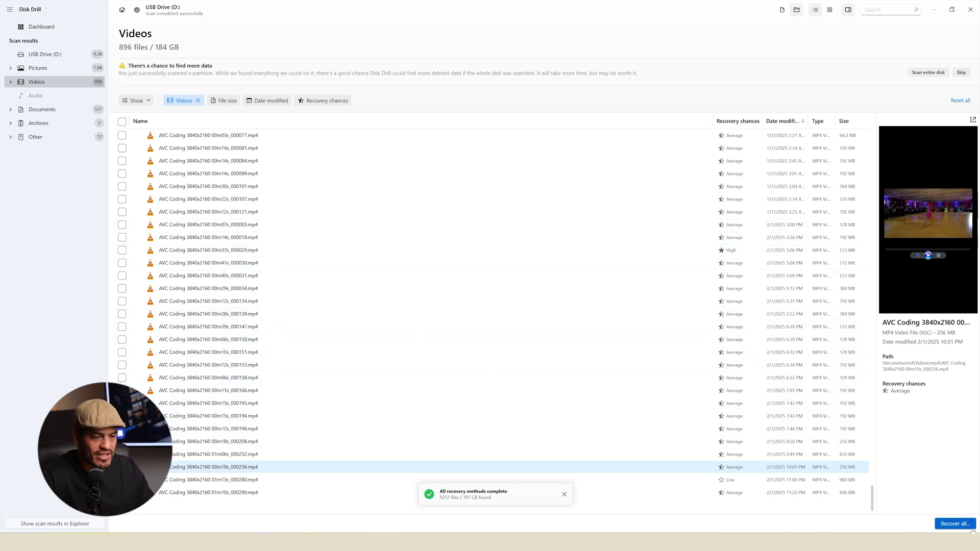
Recover all videos, show them as large icons, and play 01m06s_000252.mp4 maximized in VLC
left_click(955, 524)
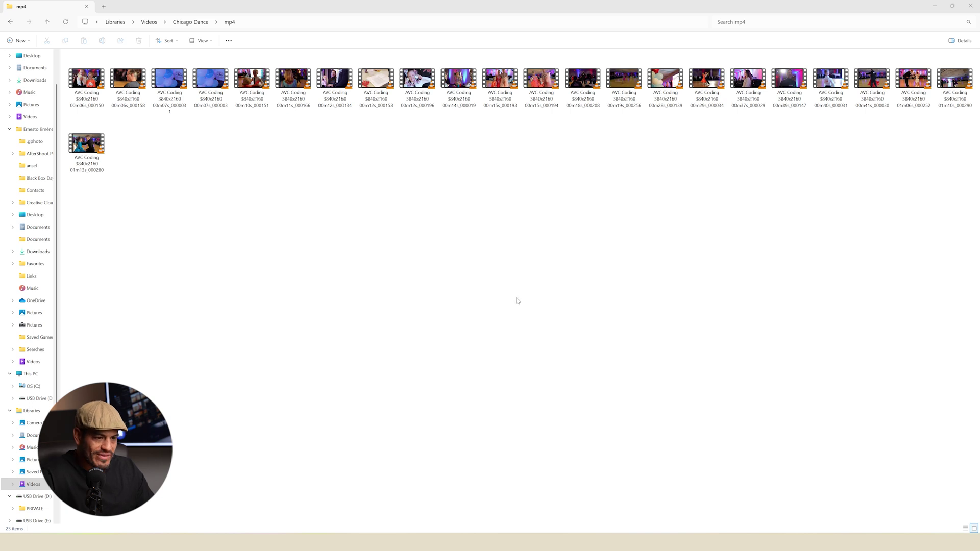
right_click(401, 201)
mouse_move(403, 201)
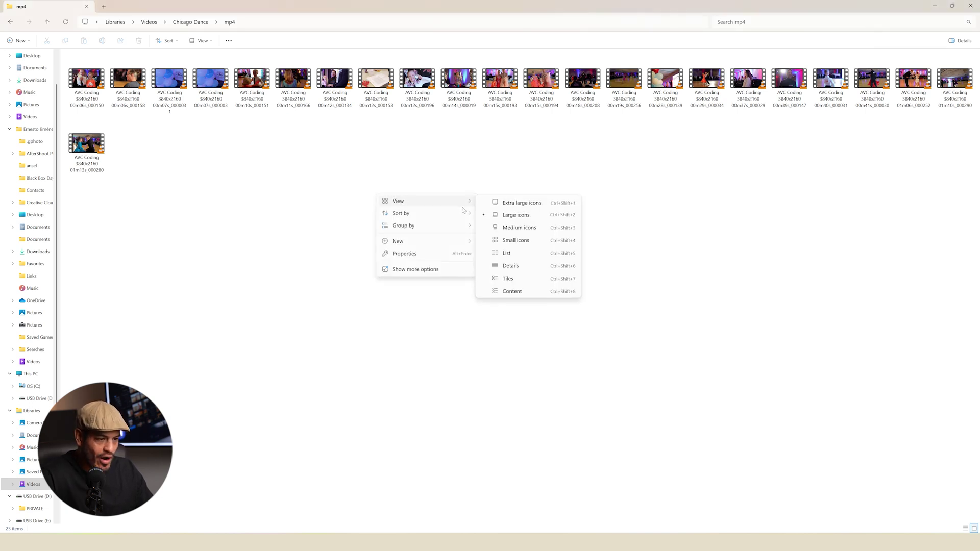
left_click(502, 210)
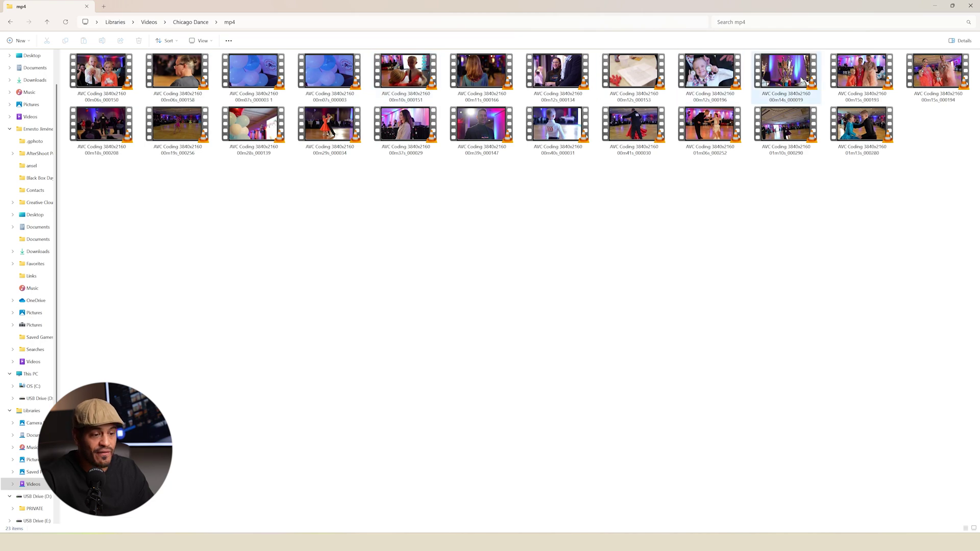
left_click(716, 132)
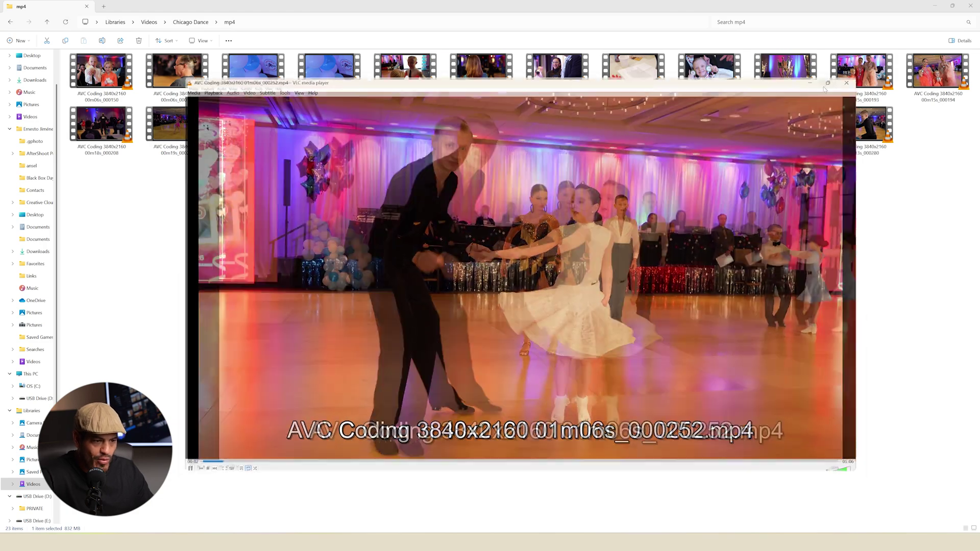
left_click(824, 85)
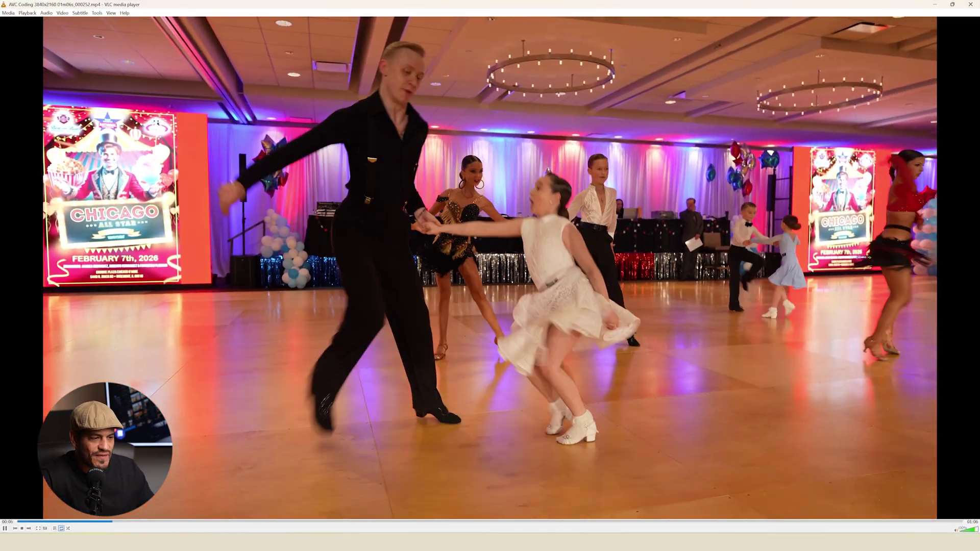
Test-play file000133, file000197 and file000276, which all play without picture
key("alt+F4")
scroll(356, 158, "up", 3)
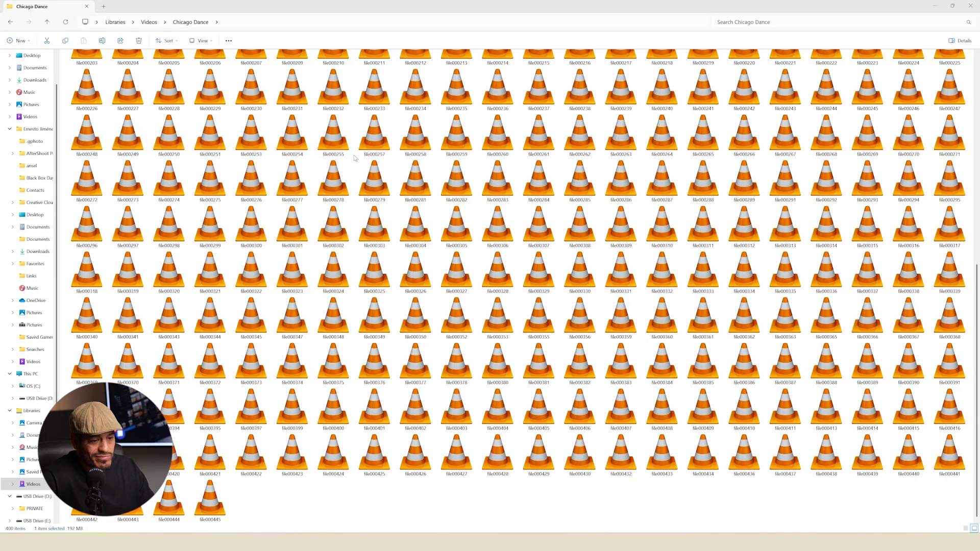
double_click(376, 163)
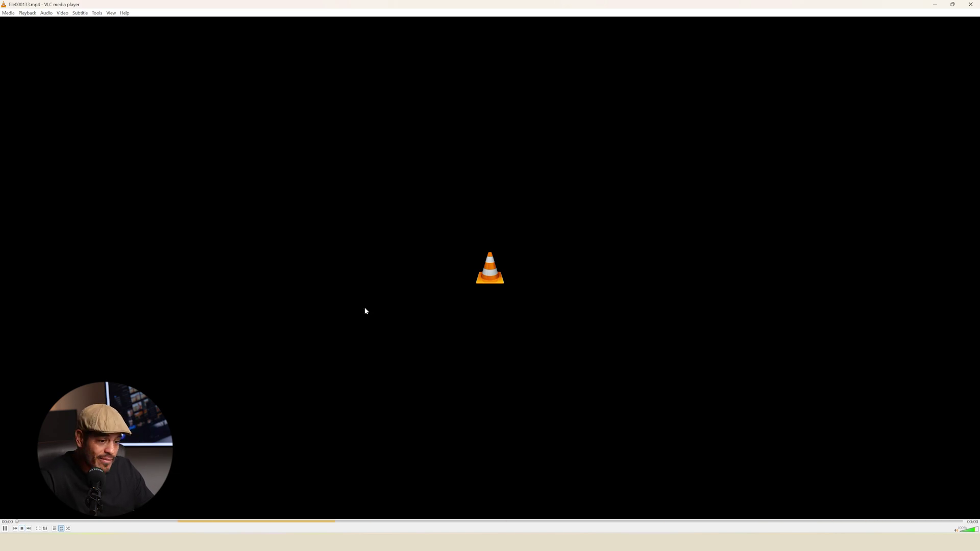
left_click(972, 4)
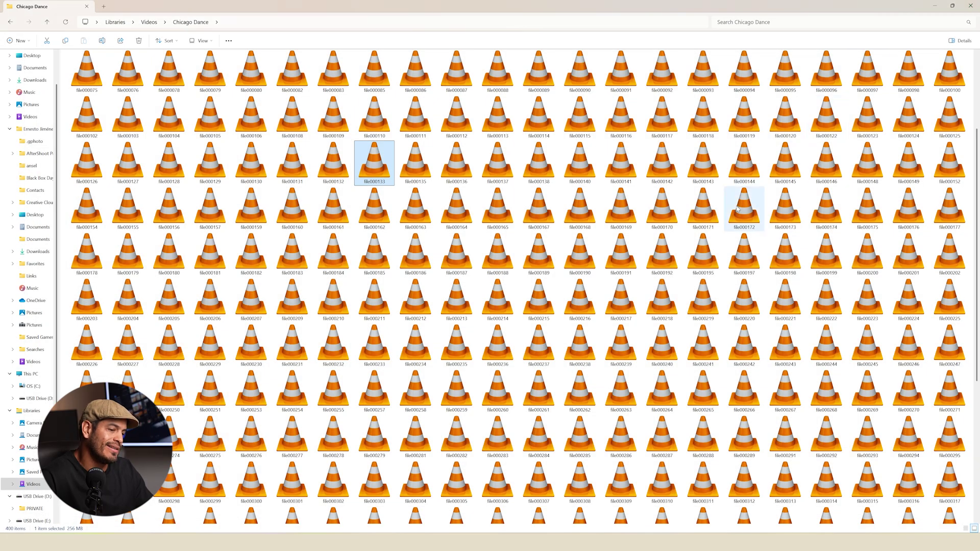
double_click(744, 255)
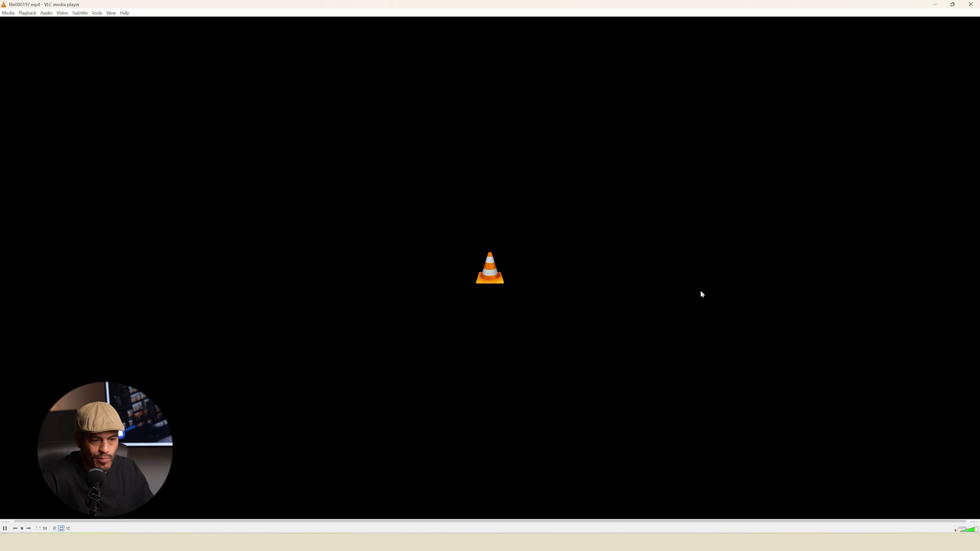
left_click(972, 5)
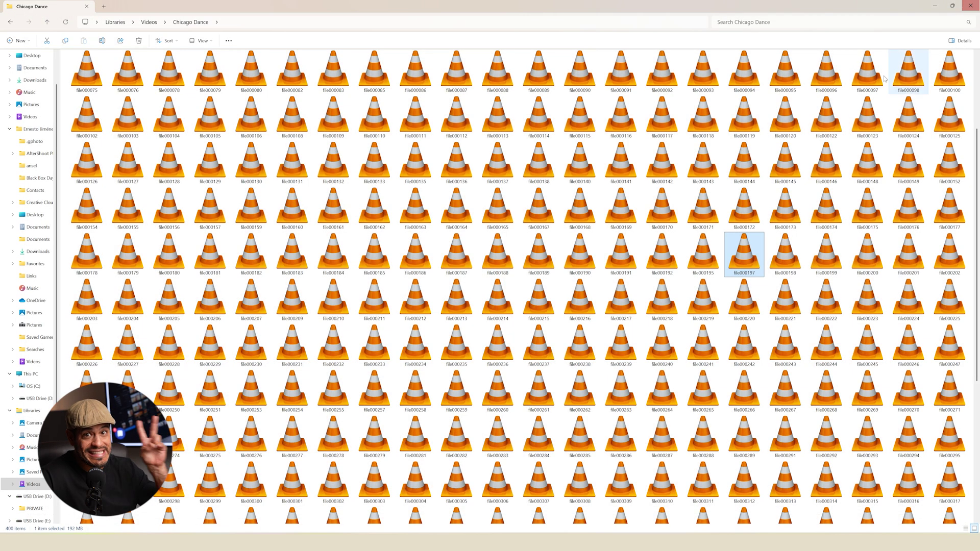
double_click(265, 430)
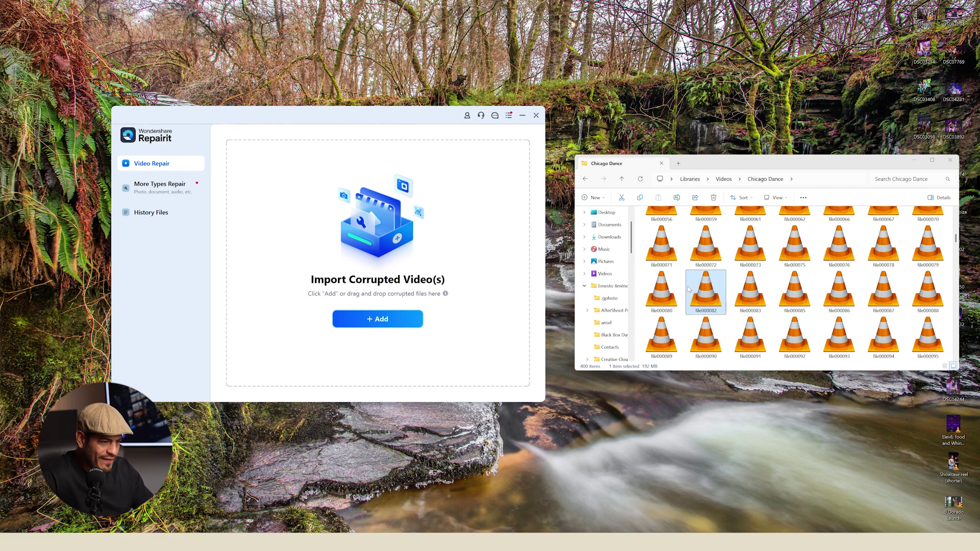
Add file000082.mp4 to Repairit's Video Repair and run a standard repair
left_click_drag(706, 289, 393, 253)
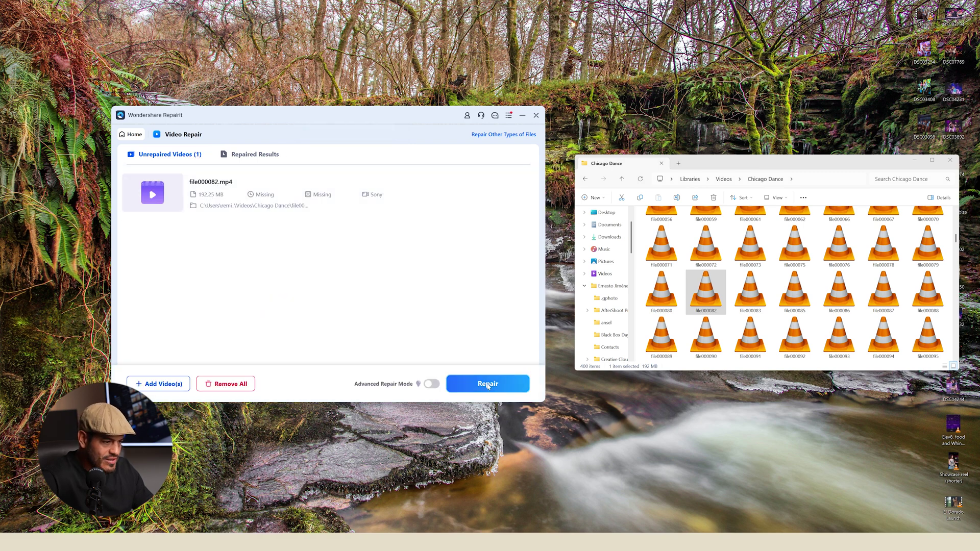
left_click(488, 386)
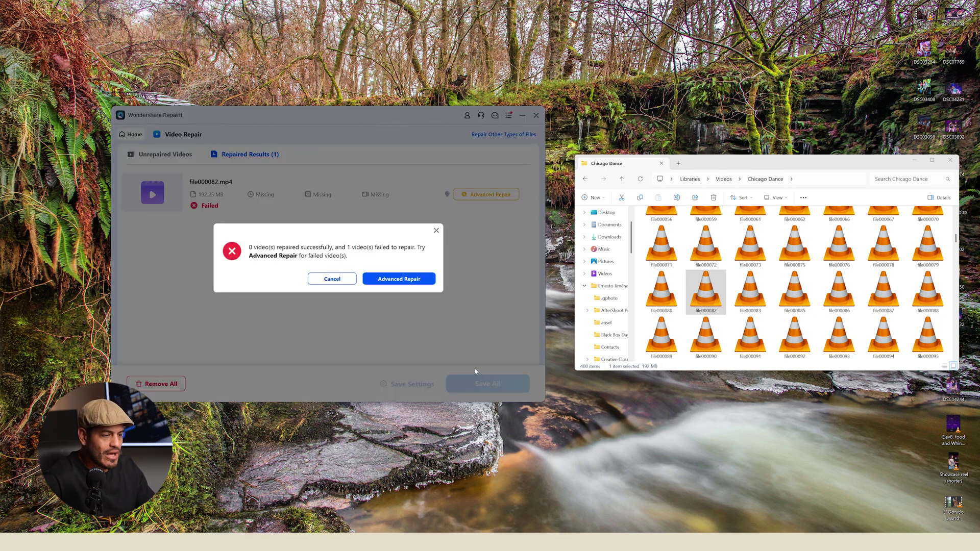
Advanced-repair file000082.mp4 using a sample mp4, then import the 391 remaining clips for repair
left_click(411, 280)
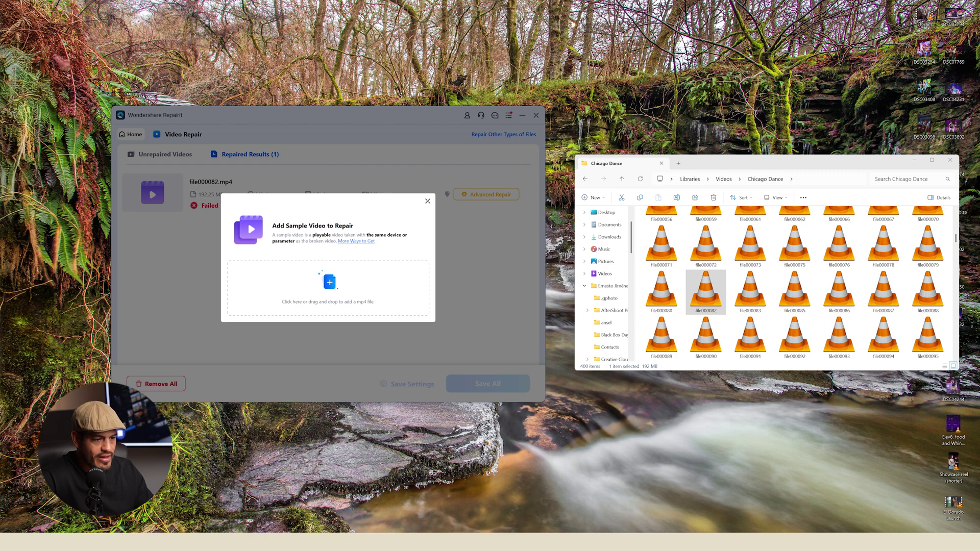
scroll(766, 281, "up", 10)
double_click(702, 237)
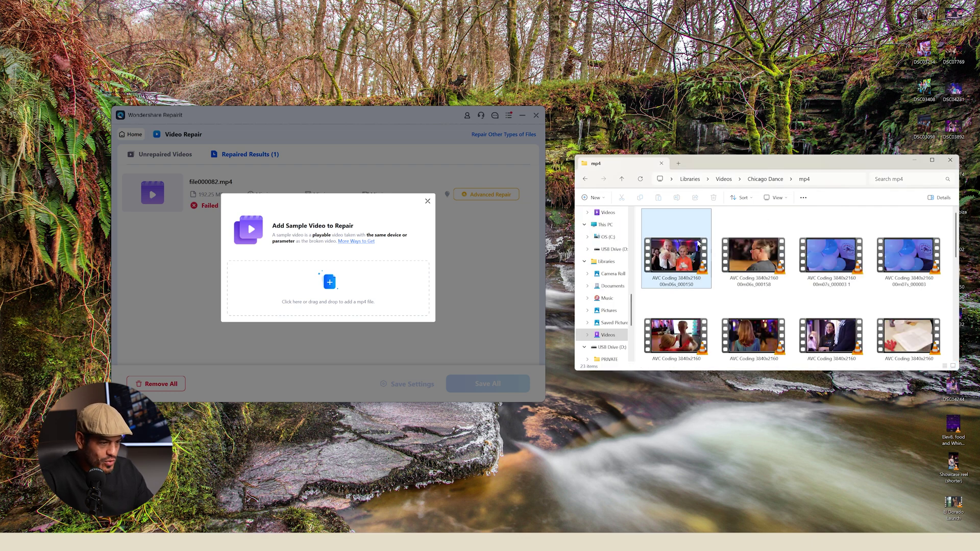
left_click_drag(697, 257, 327, 285)
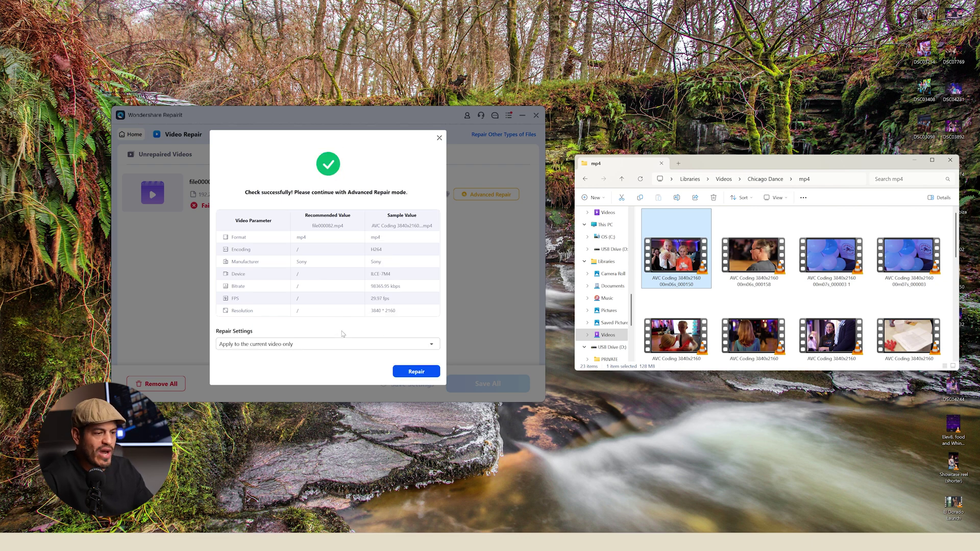
left_click(416, 371)
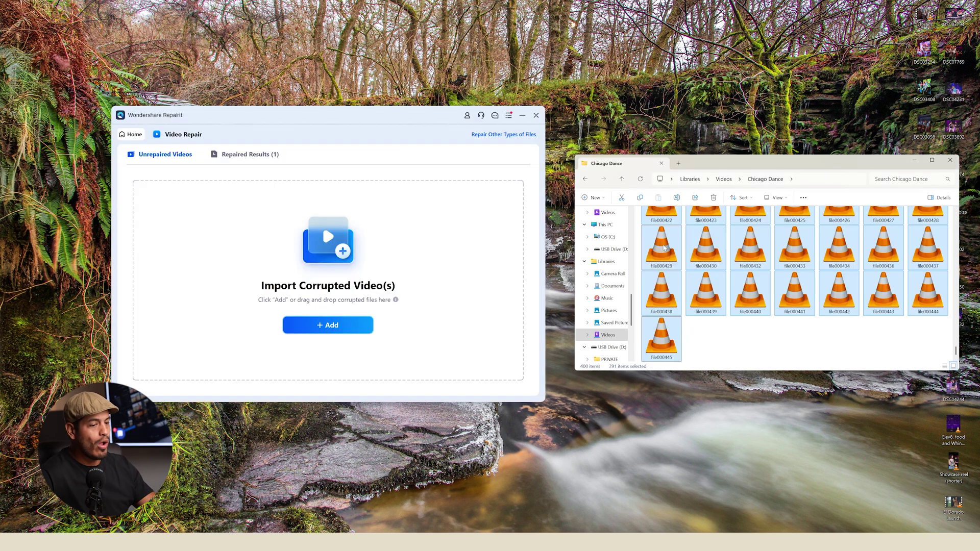
left_click_drag(664, 248, 399, 248)
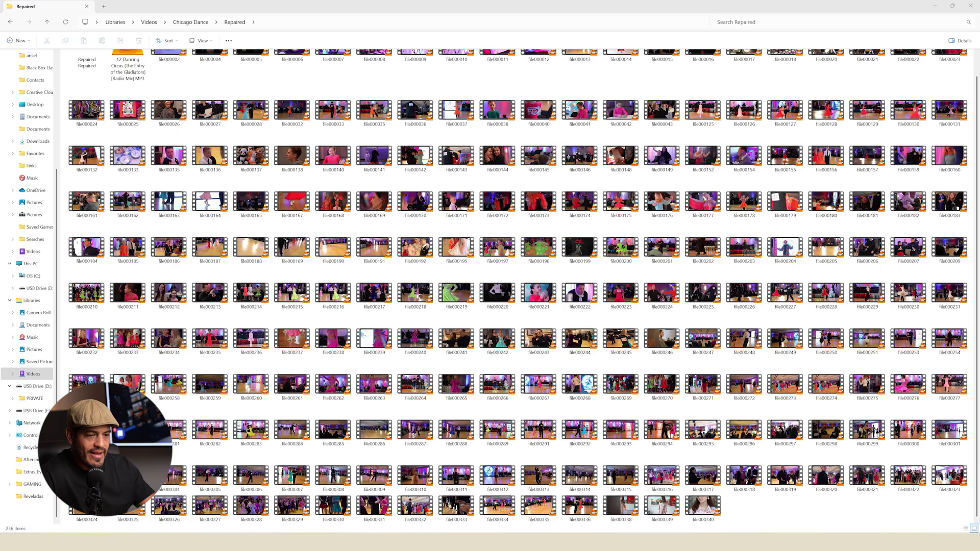
Play repaired clips file000170, file000167 and file000214 in VLC, closing each afterwards
scroll(445, 189, "up", 1)
scroll(446, 189, "down", 1)
double_click(415, 204)
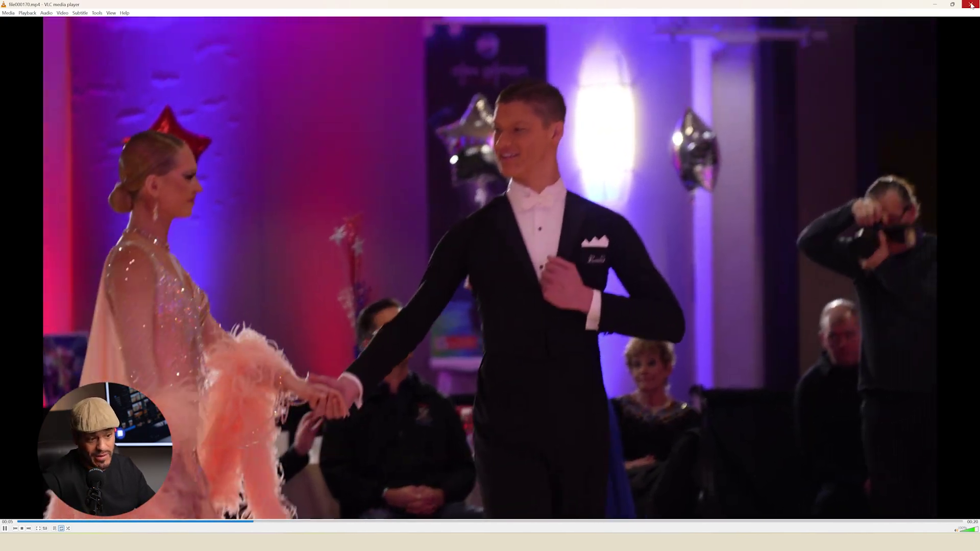
left_click(970, 4)
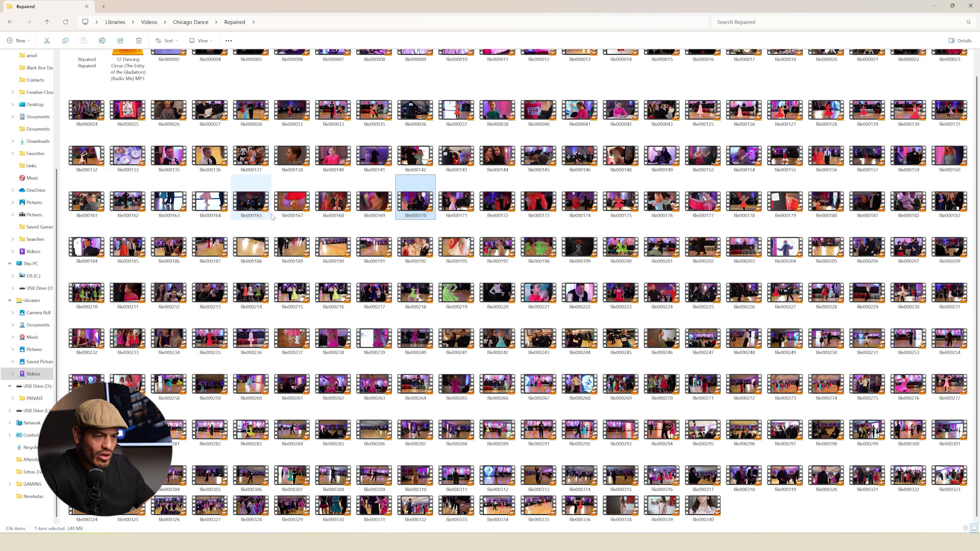
left_click(294, 201)
double_click(293, 202)
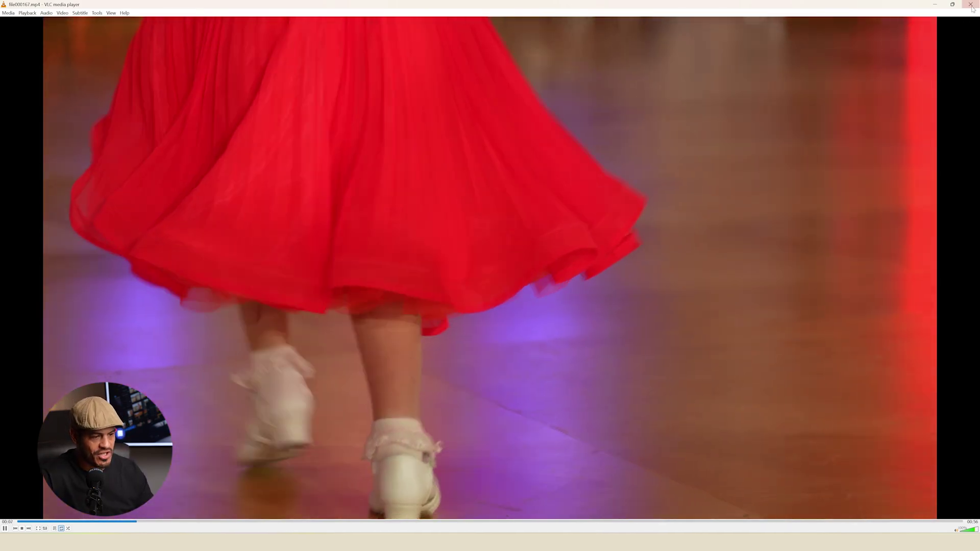
left_click(971, 5)
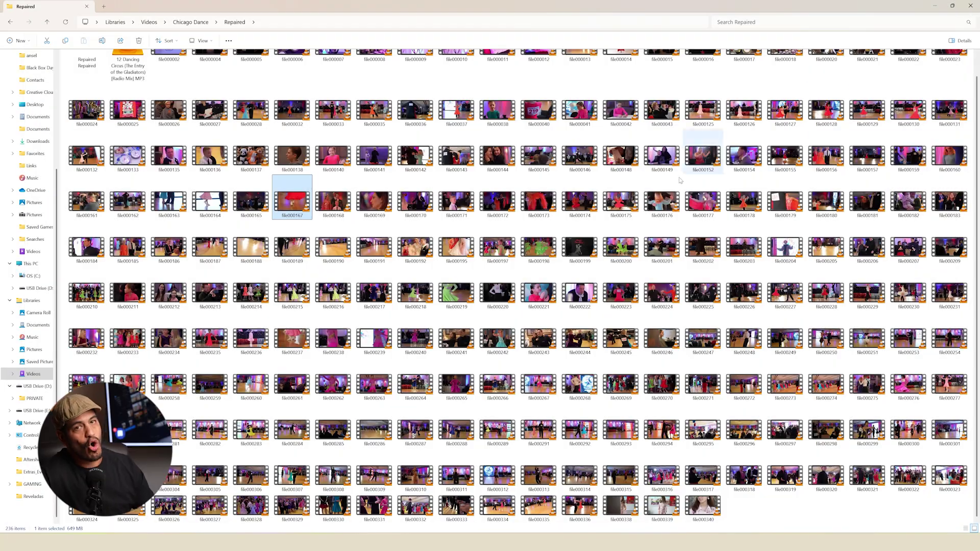
double_click(245, 293)
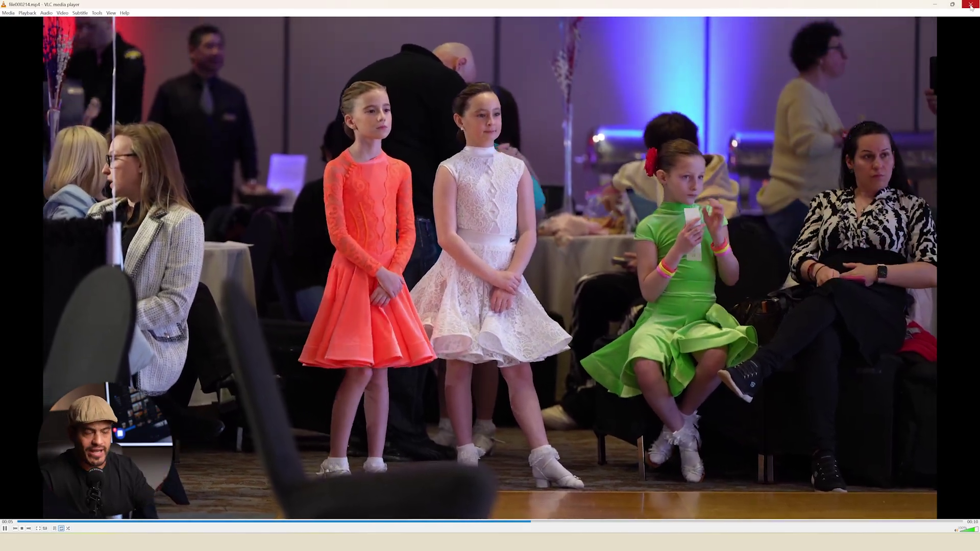
left_click(970, 4)
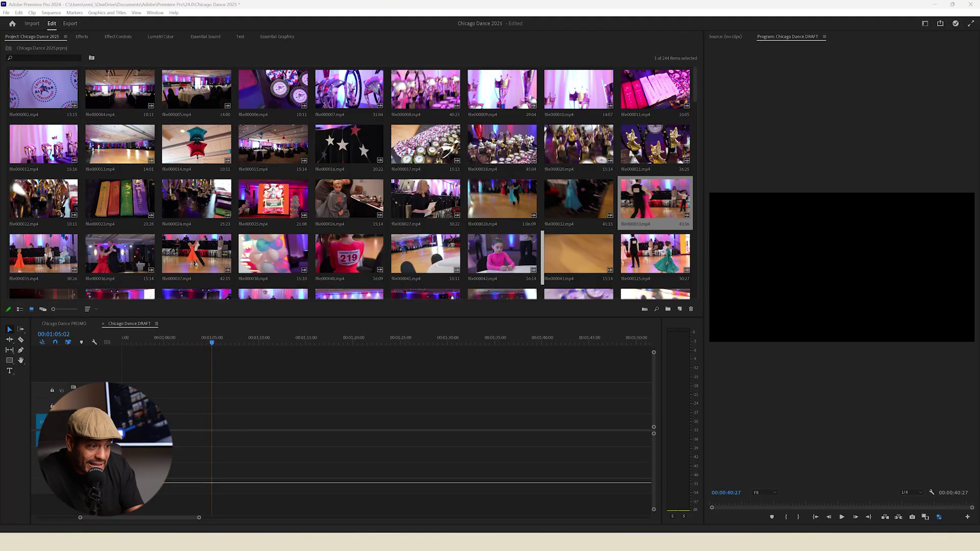
Try file000033.mp4 on the DRAFT sequence, play it, then delete it from the timeline
left_click_drag(647, 202, 220, 427)
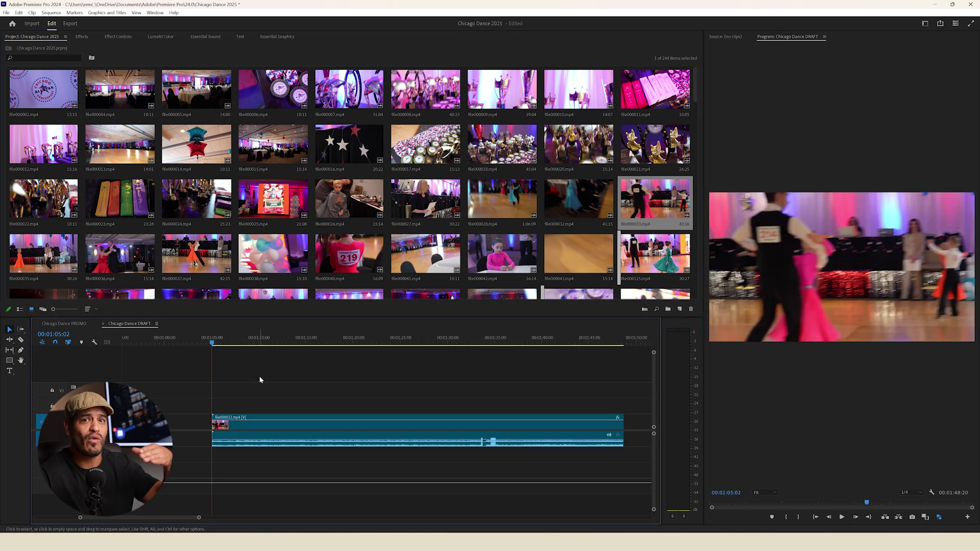
key("space")
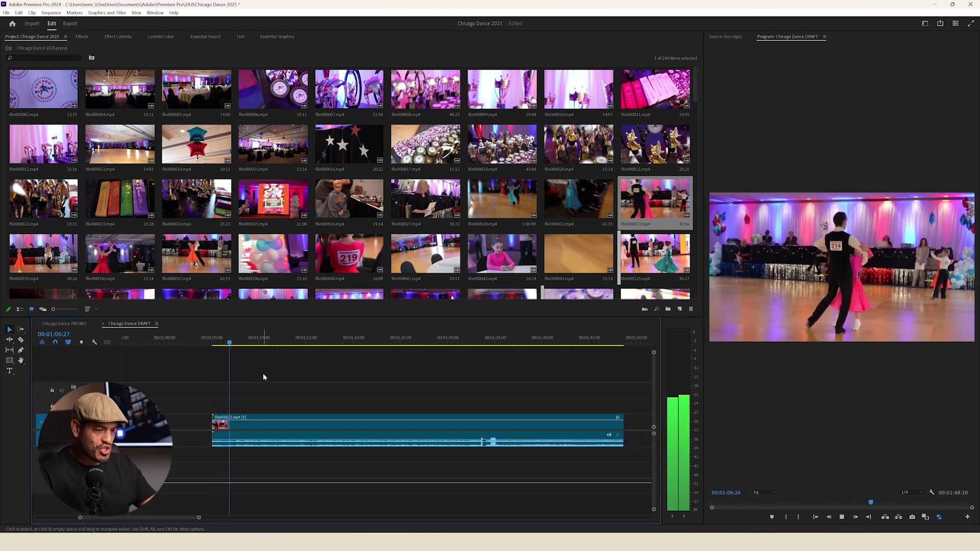
left_click(279, 429)
key("Delete")
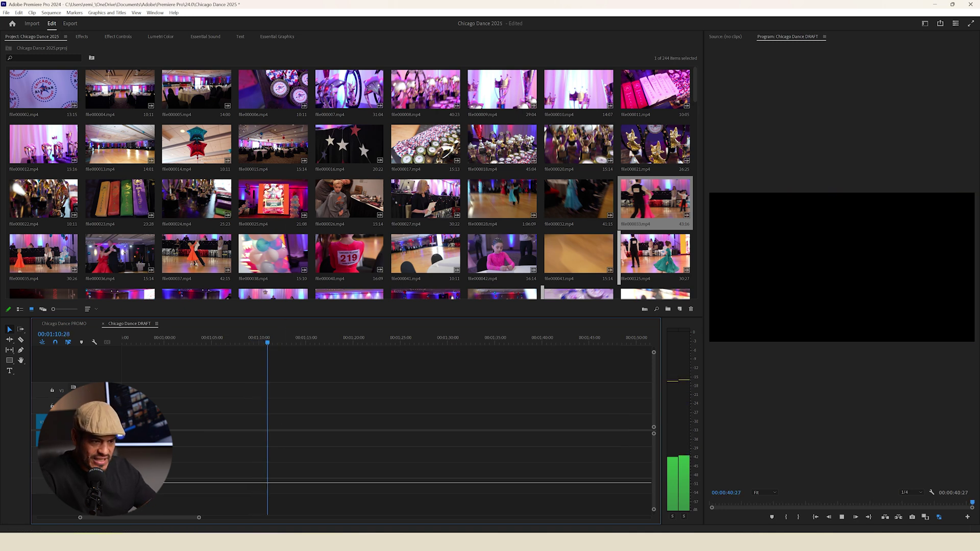
Place and remove file000026, then place file000037 on the timeline and play it
left_click(349, 199)
left_click_drag(306, 338, 289, 429)
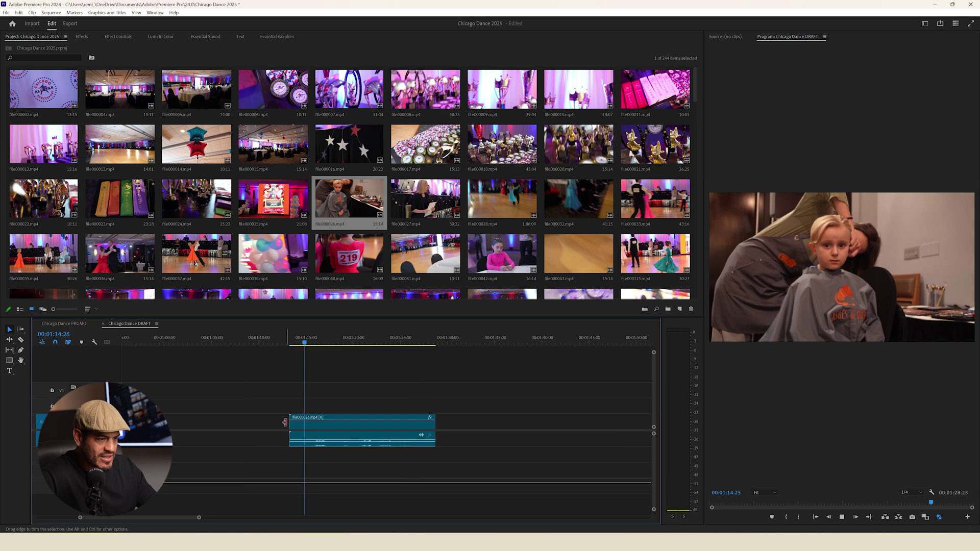
left_click(321, 427)
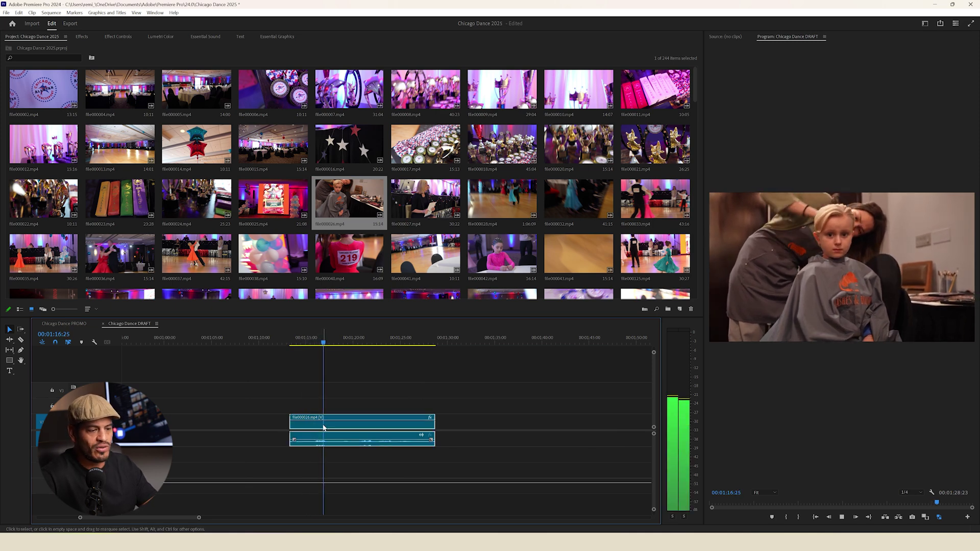
key("Delete")
left_click_drag(196, 256, 358, 421)
key("space")
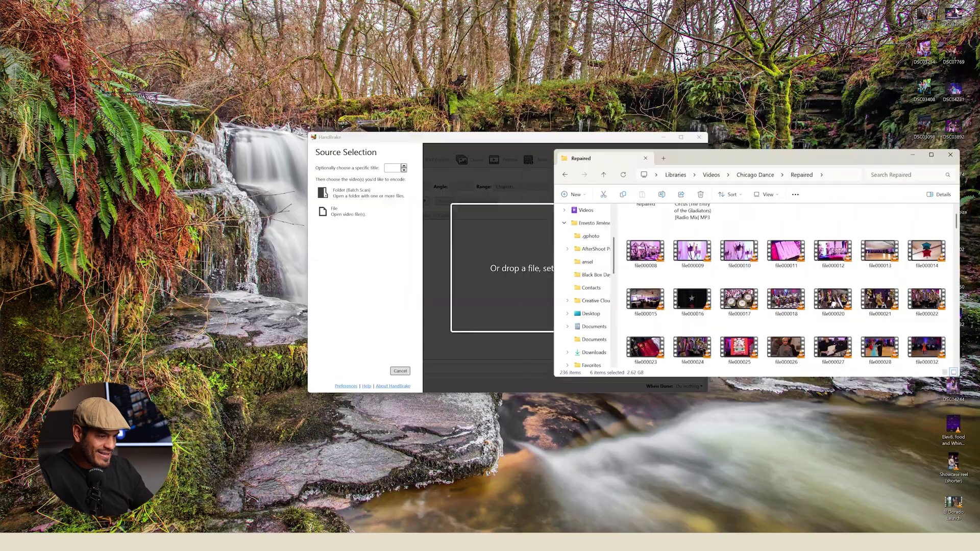
Load repaired clip file000152 into HandBrake as the source and show the Preset list
scroll(803, 275, "down", 10)
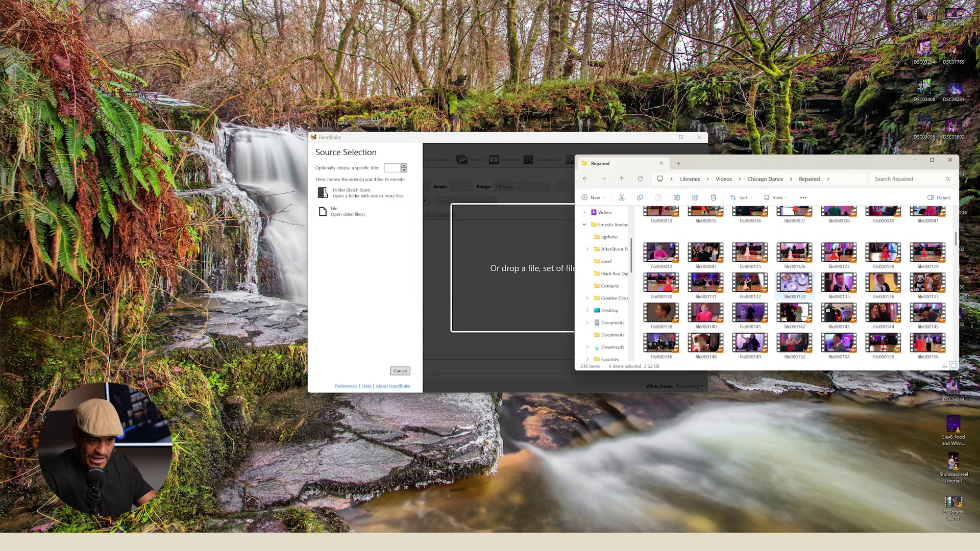
left_click_drag(589, 137, 410, 148)
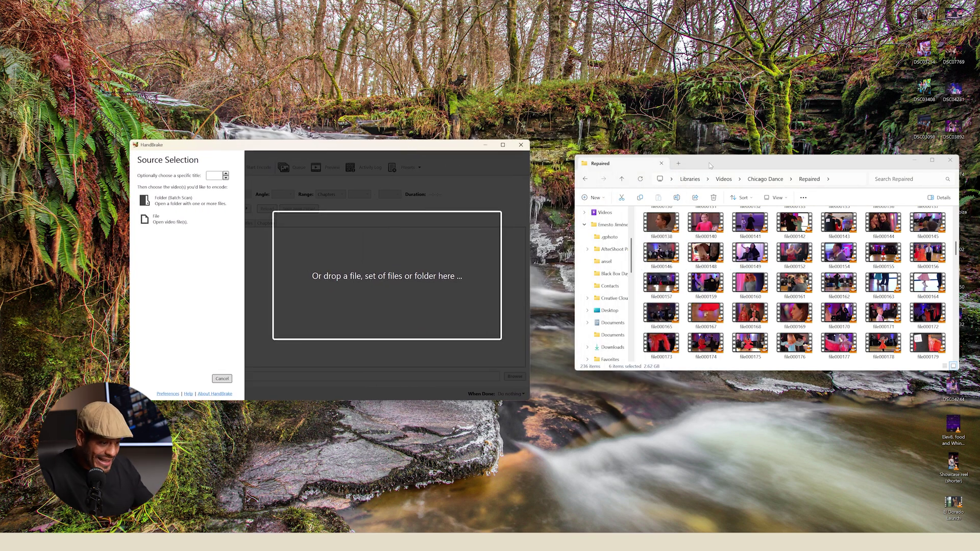
left_click_drag(708, 166, 722, 156)
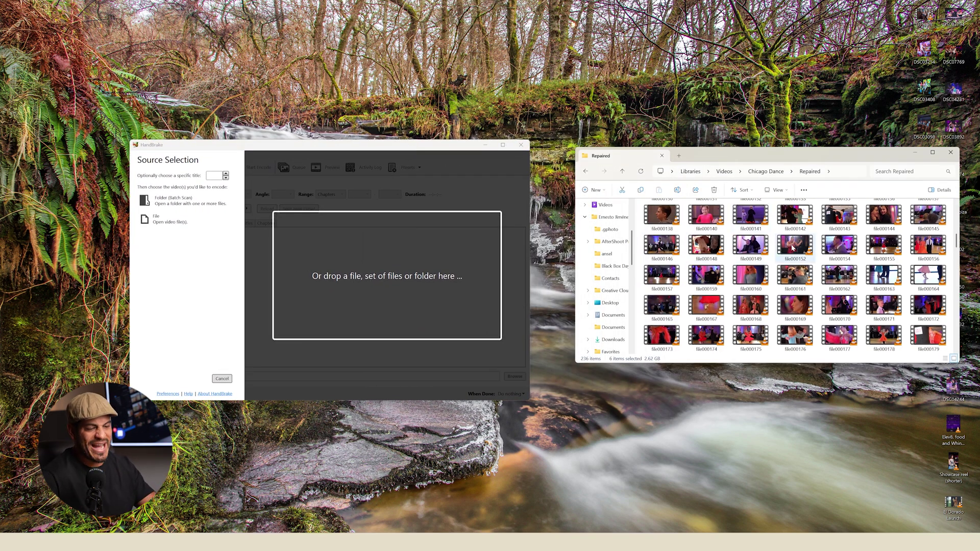
left_click_drag(394, 249, 396, 248)
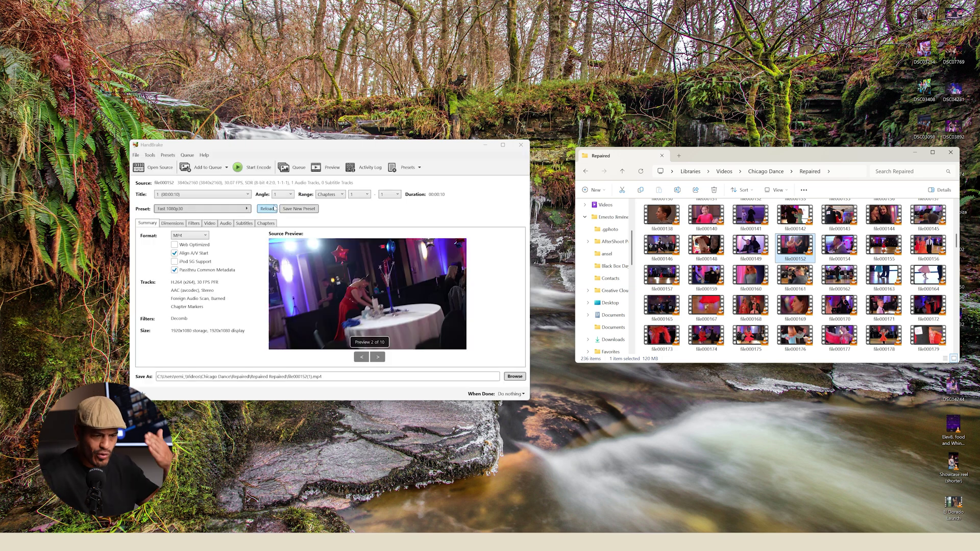
left_click(247, 209)
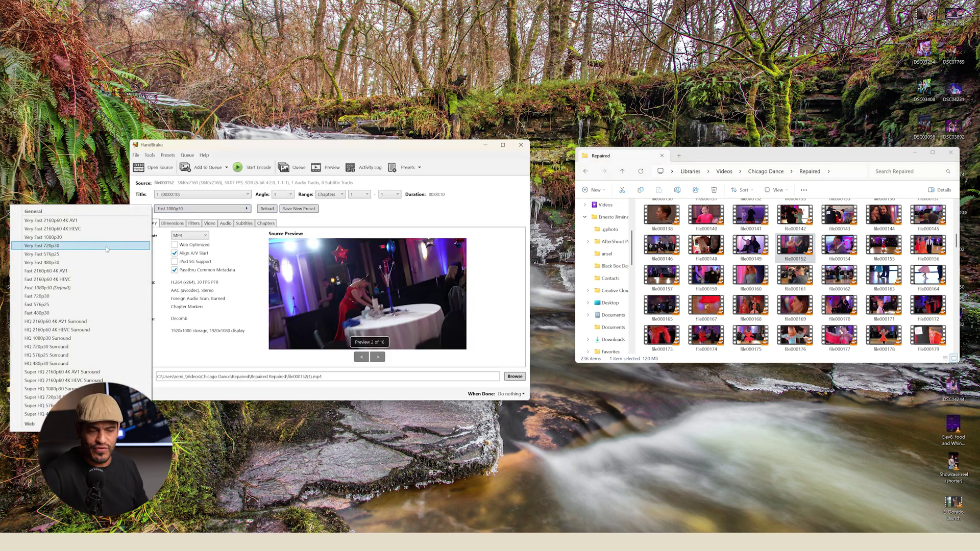